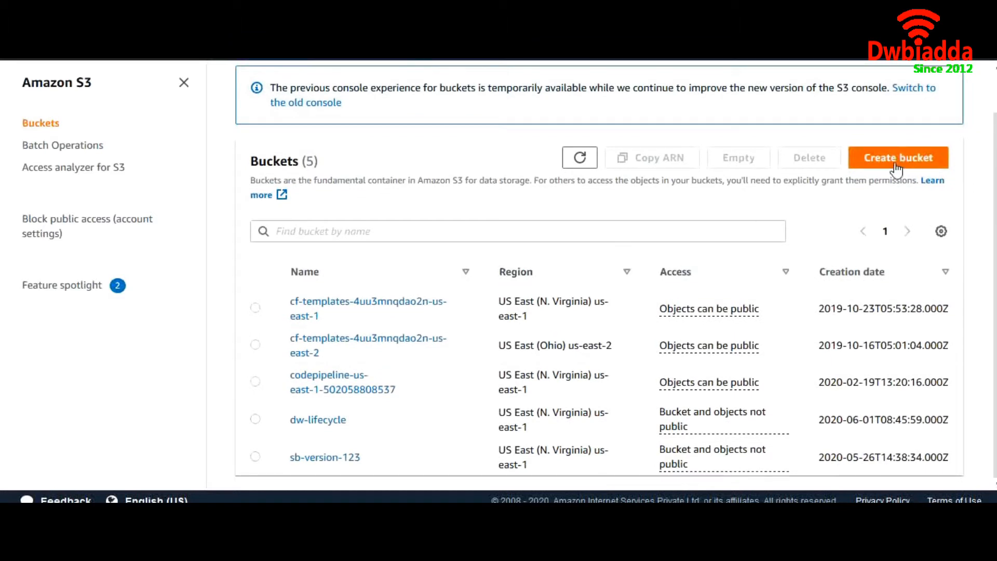
# Try to create a bucket named dw-lifecycle in US East (N. Virginia) with all public access blocked.
pyautogui.click(897, 159)
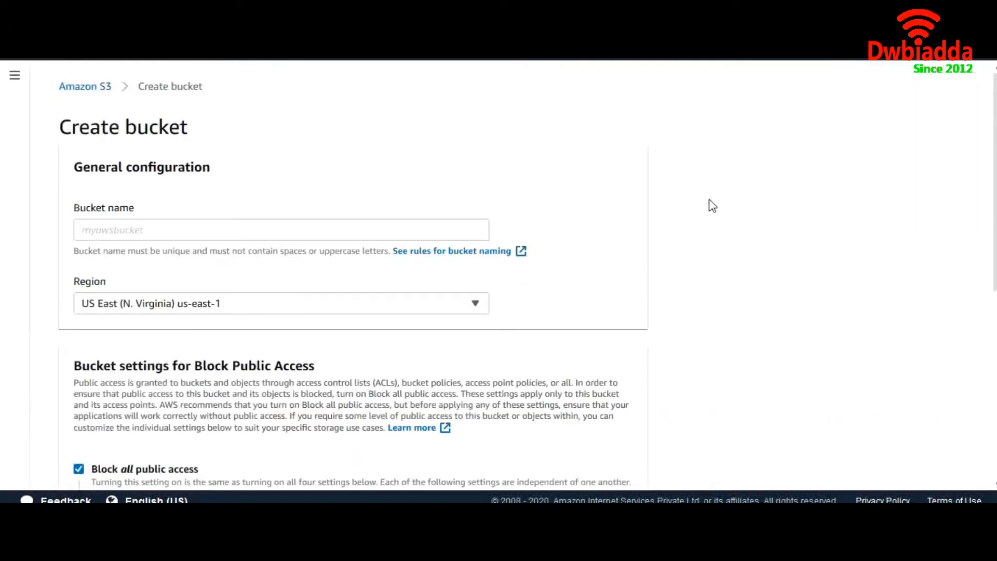
pyautogui.click(470, 236)
pyautogui.write('dw-l')
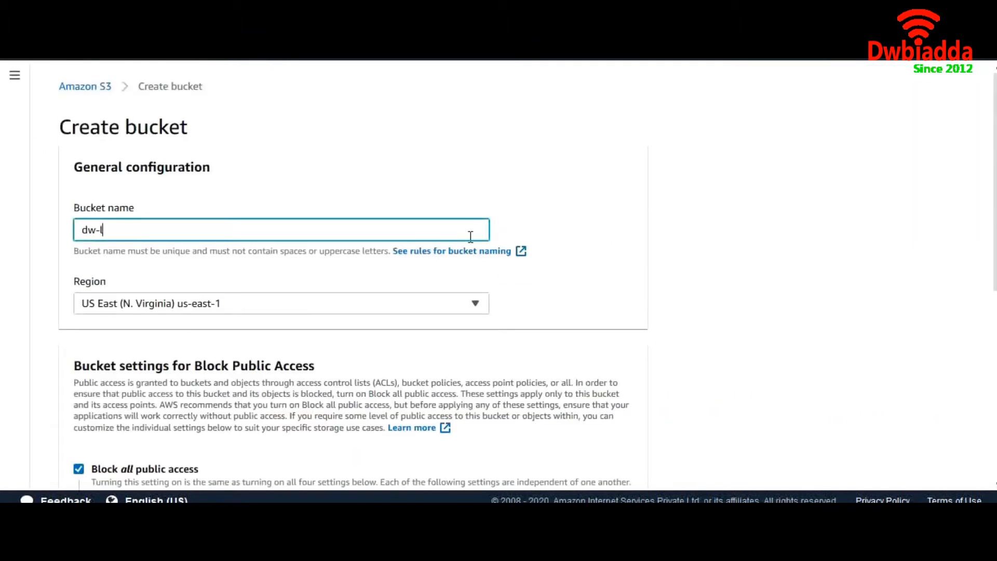
pyautogui.write('ifecycle')
pyautogui.scroll(-6, 470, 236)
pyautogui.click(610, 467)
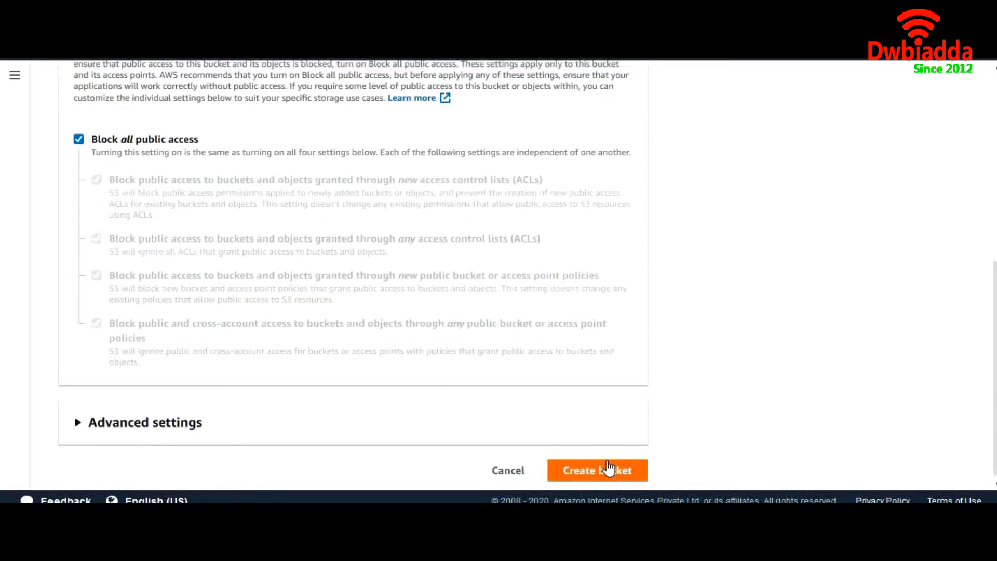
# Change the bucket name to dw-new-lifecycle and create the bucket.
pyautogui.scroll(2, 559, 398)
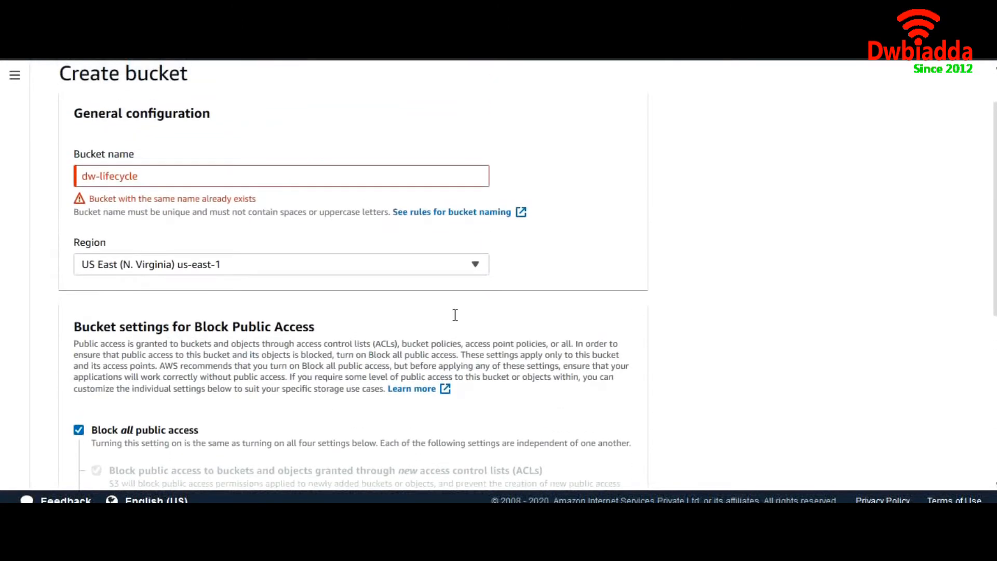
pyautogui.click(188, 183)
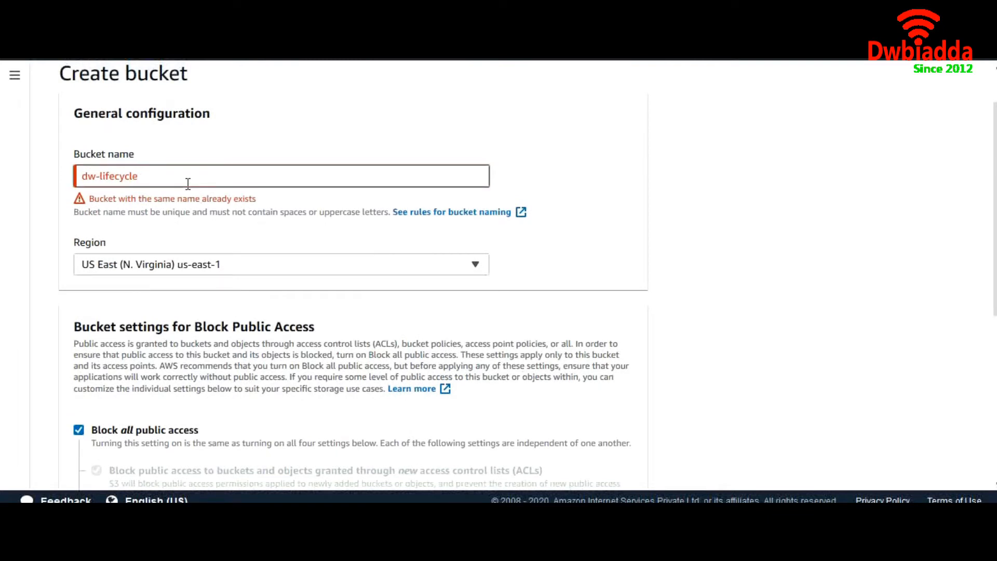
pyautogui.click(97, 177)
pyautogui.write('r')
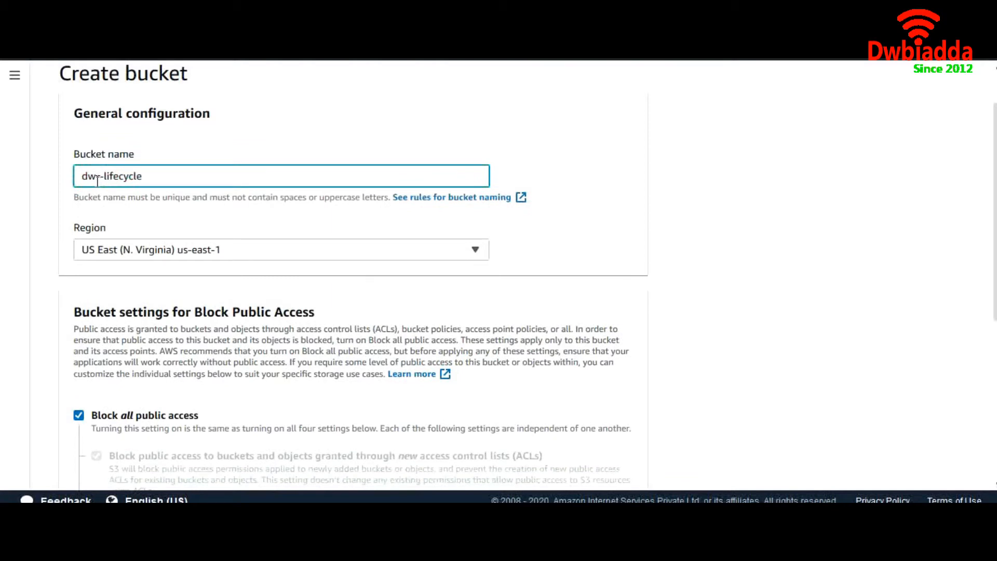
pyautogui.write('new')
pyautogui.scroll(-5, 253, 226)
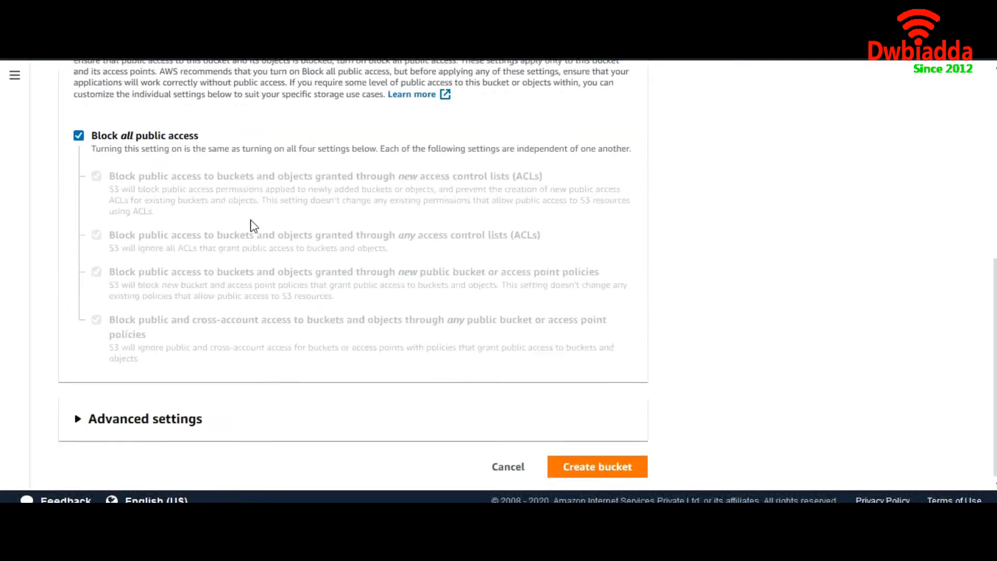
pyautogui.click(588, 466)
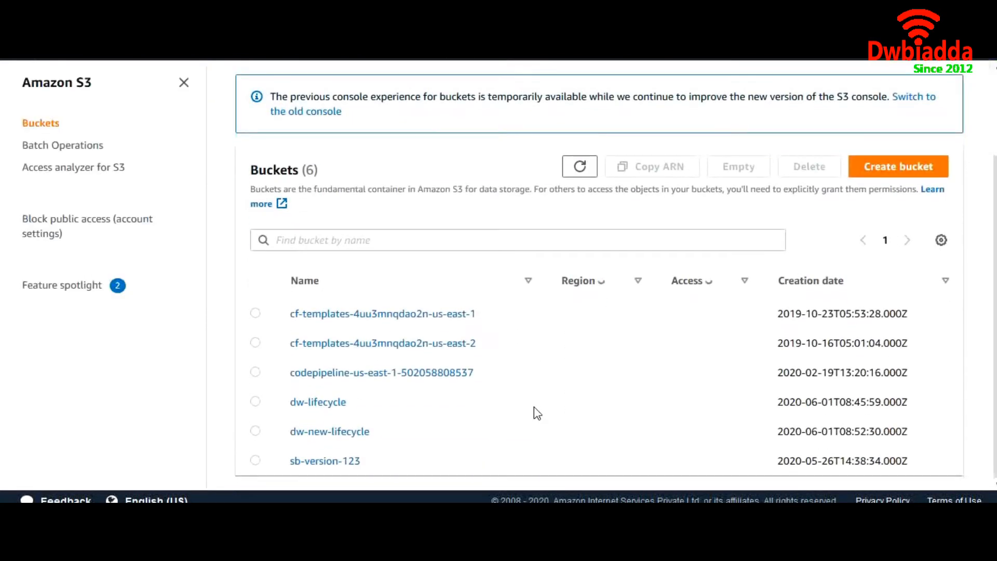
# Open the dw-new-lifecycle bucket and upload Test_file.txt from the Desktop into it.
pyautogui.click(345, 433)
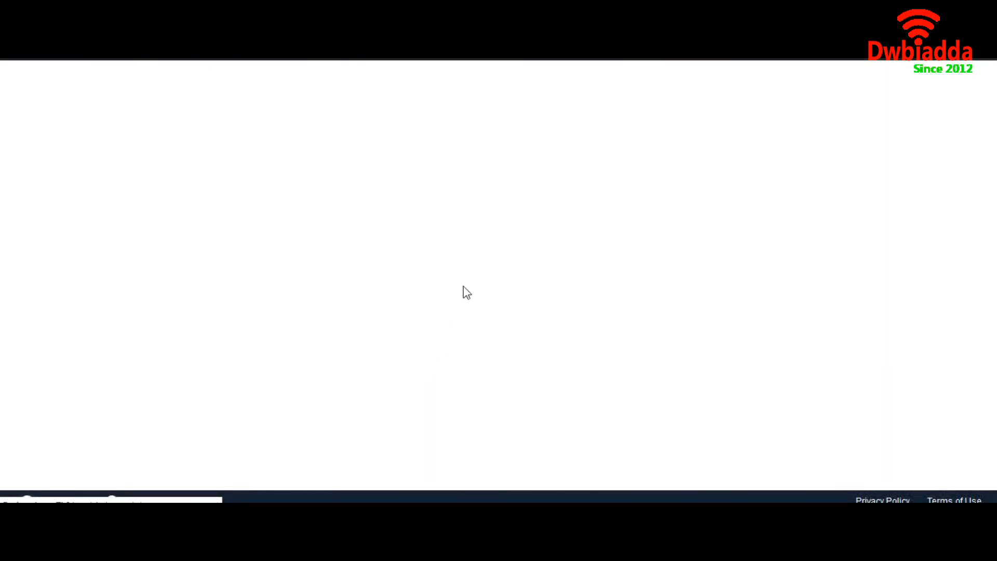
pyautogui.click(104, 280)
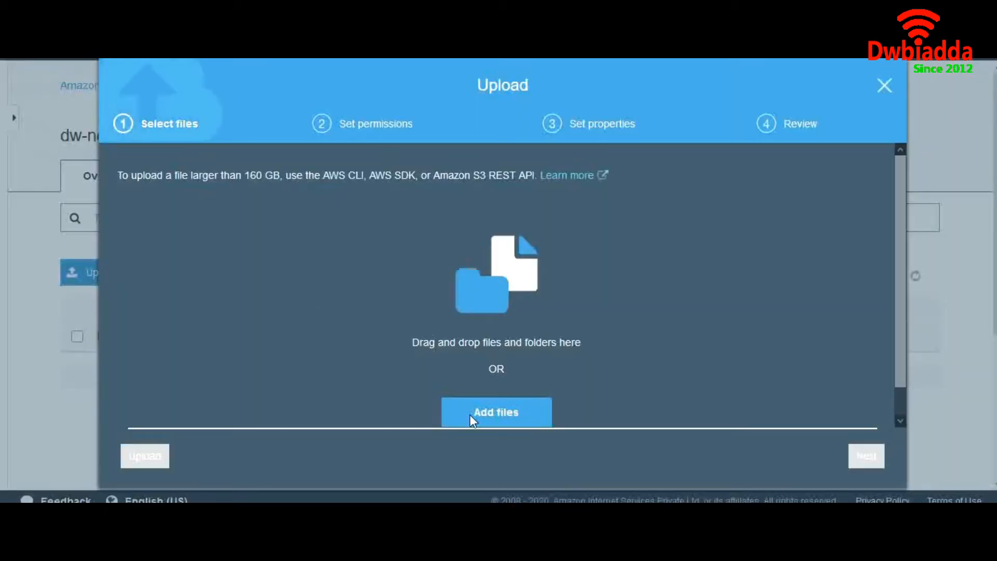
pyautogui.click(471, 414)
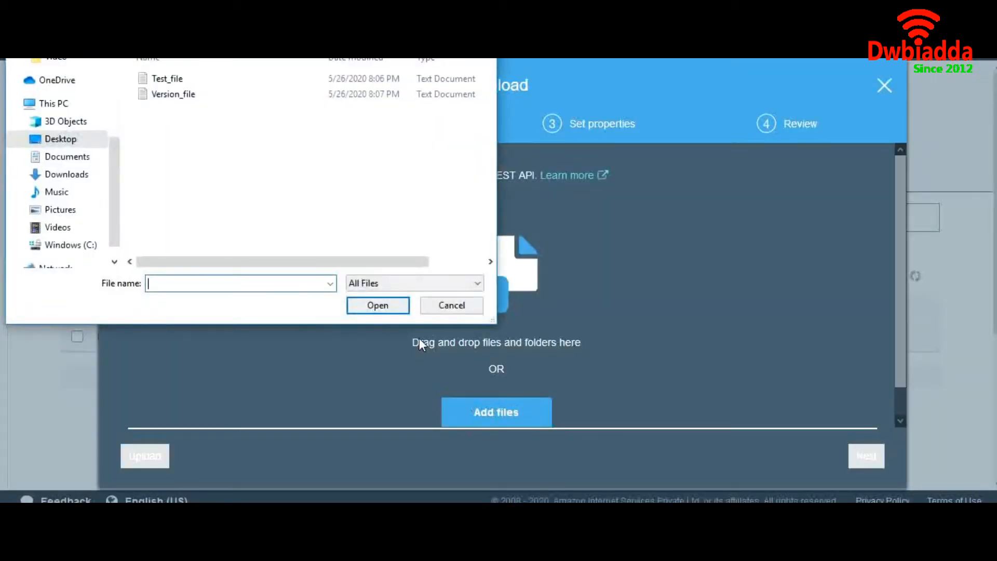
pyautogui.click(166, 82)
pyautogui.click(384, 308)
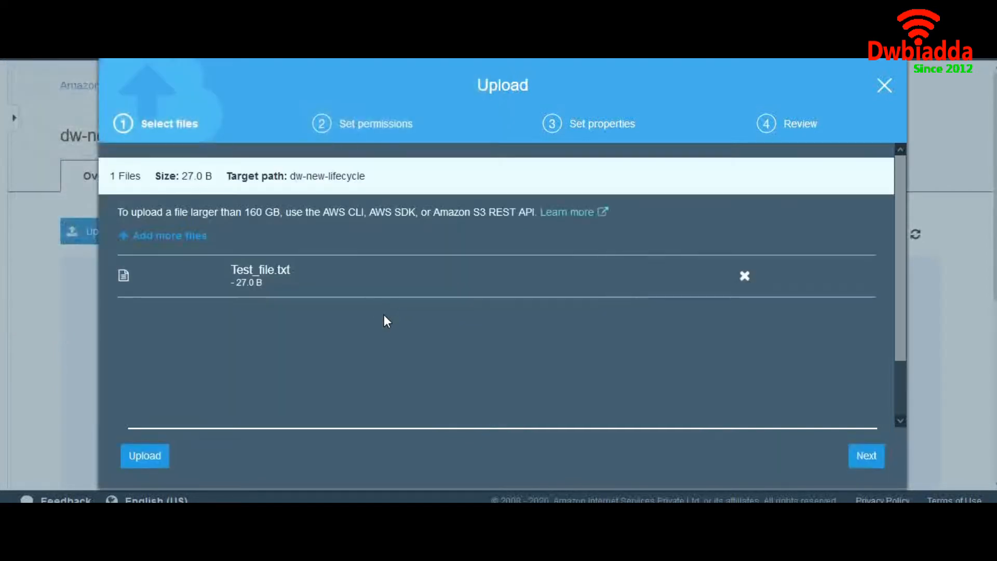
pyautogui.click(157, 457)
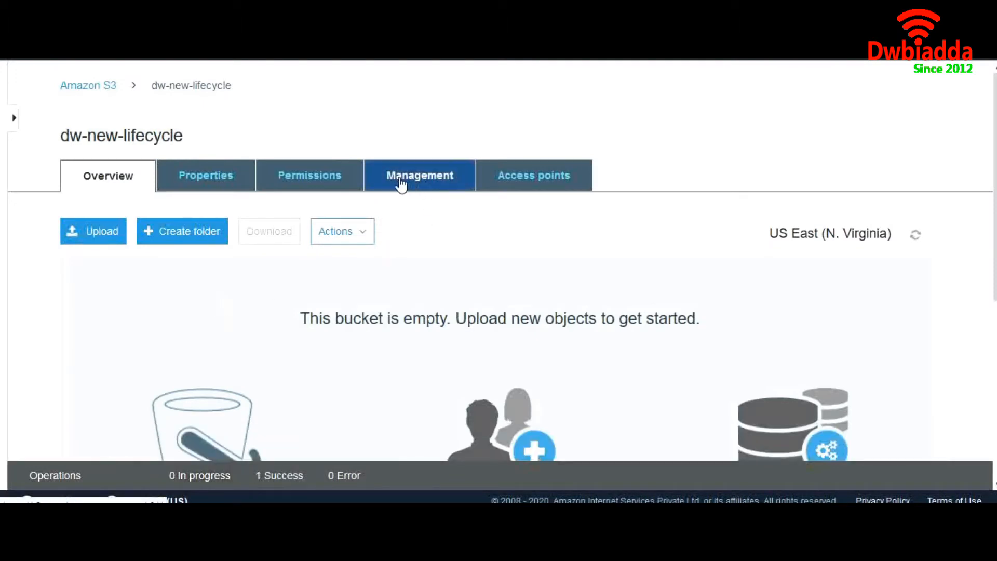
# Start a lifecycle rule named dw-lifecycle that applies to all objects in the bucket and continue to its transitions.
pyautogui.click(426, 182)
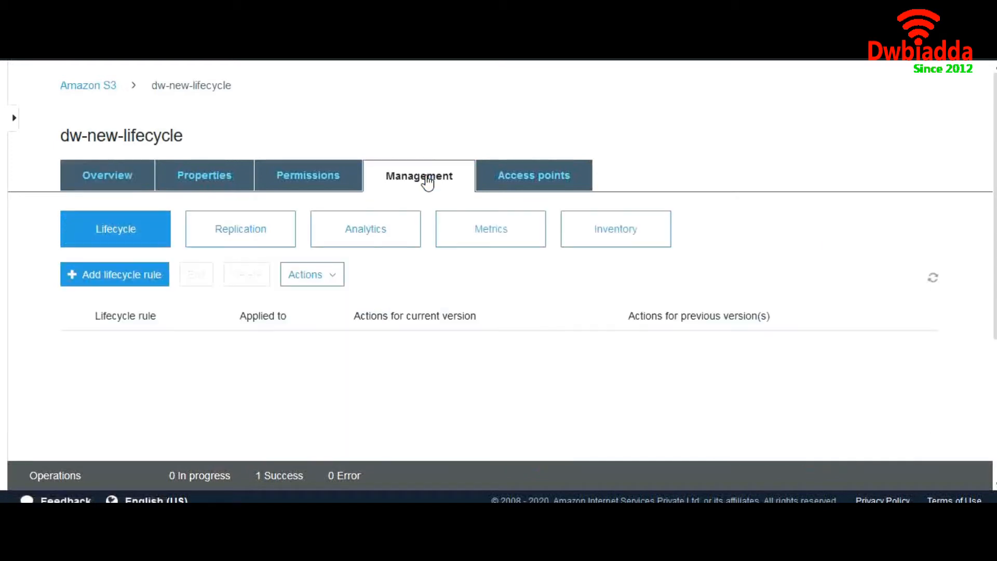
pyautogui.click(125, 278)
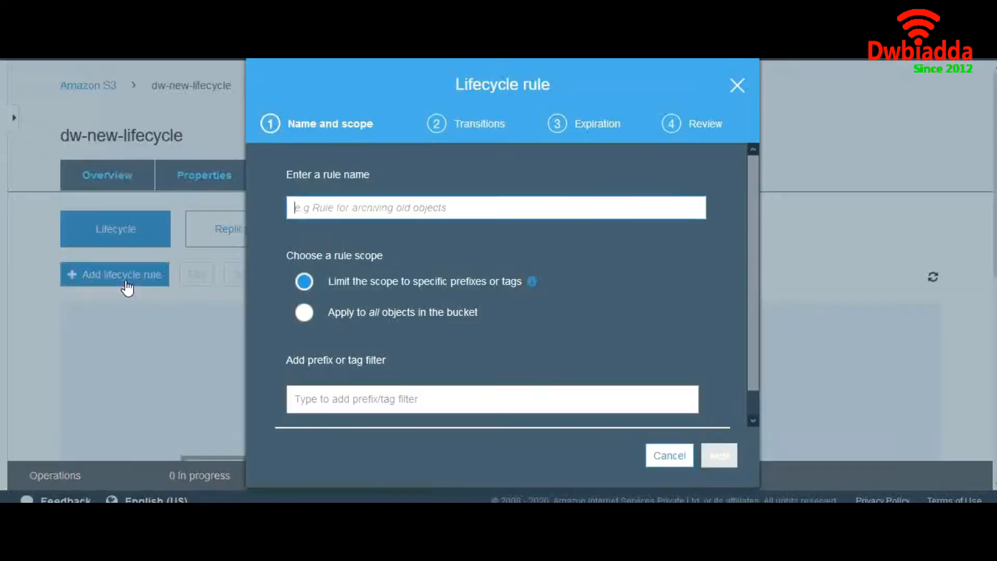
pyautogui.click(304, 314)
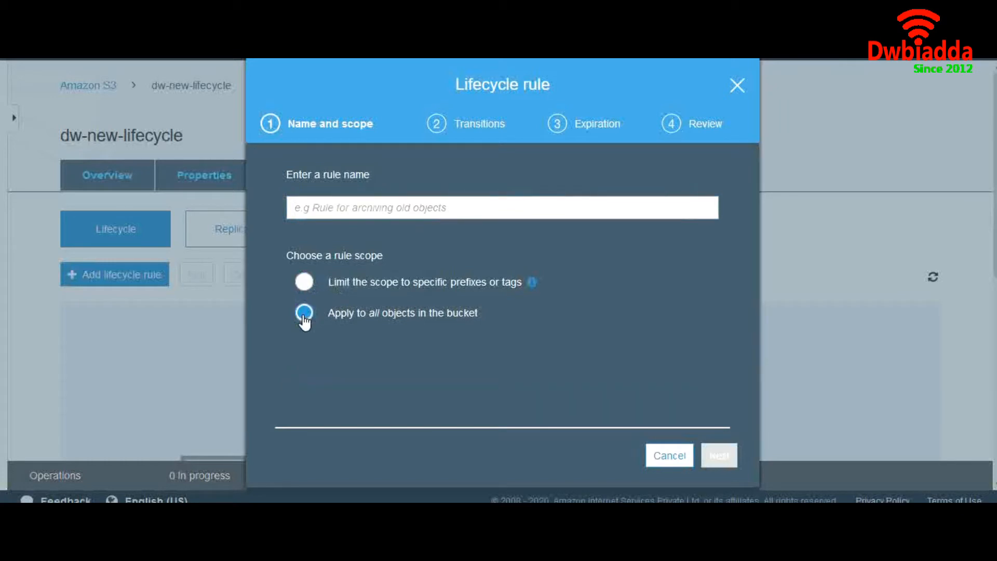
pyautogui.click(348, 212)
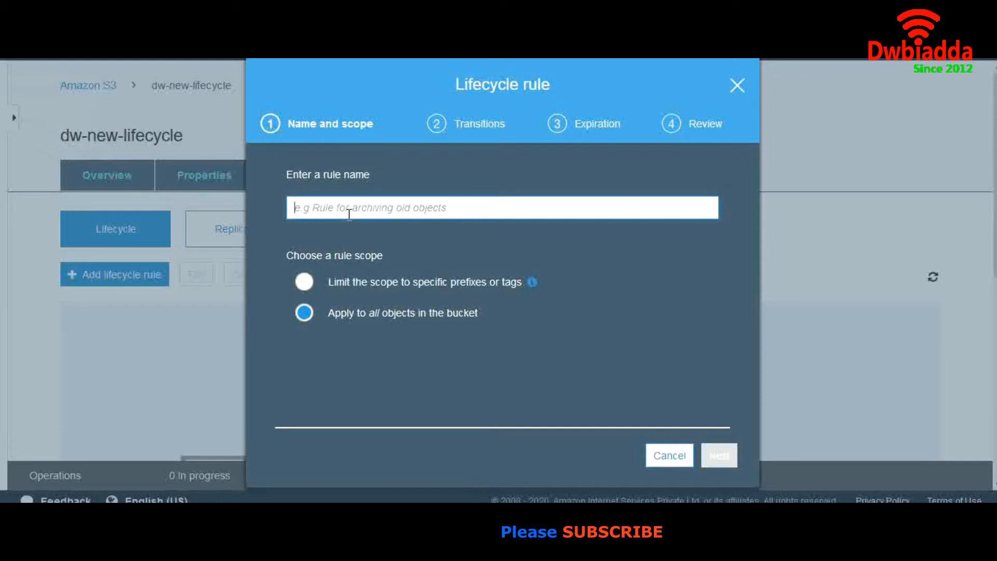
pyautogui.write('dw-lif')
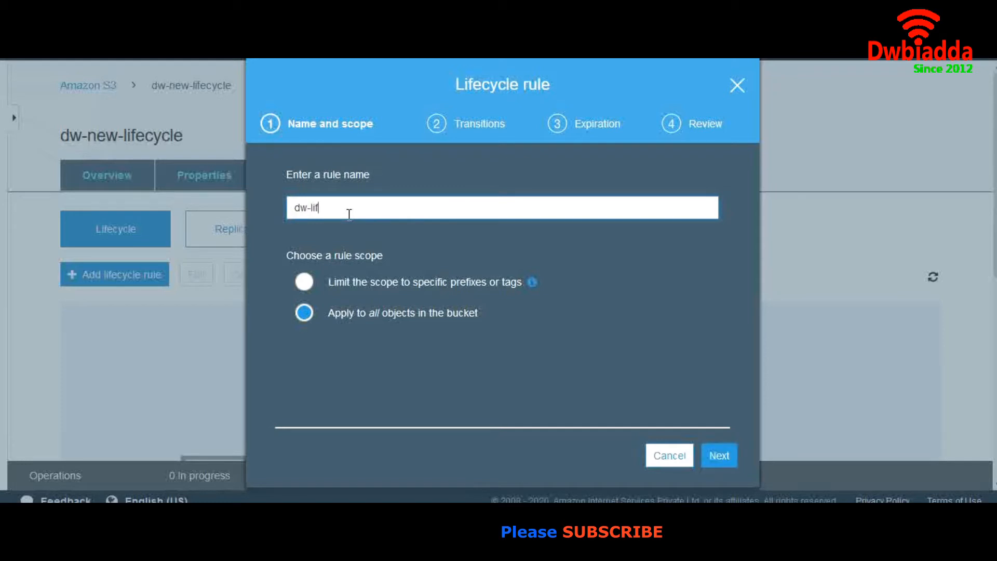
pyautogui.write('ecycle')
pyautogui.click(735, 455)
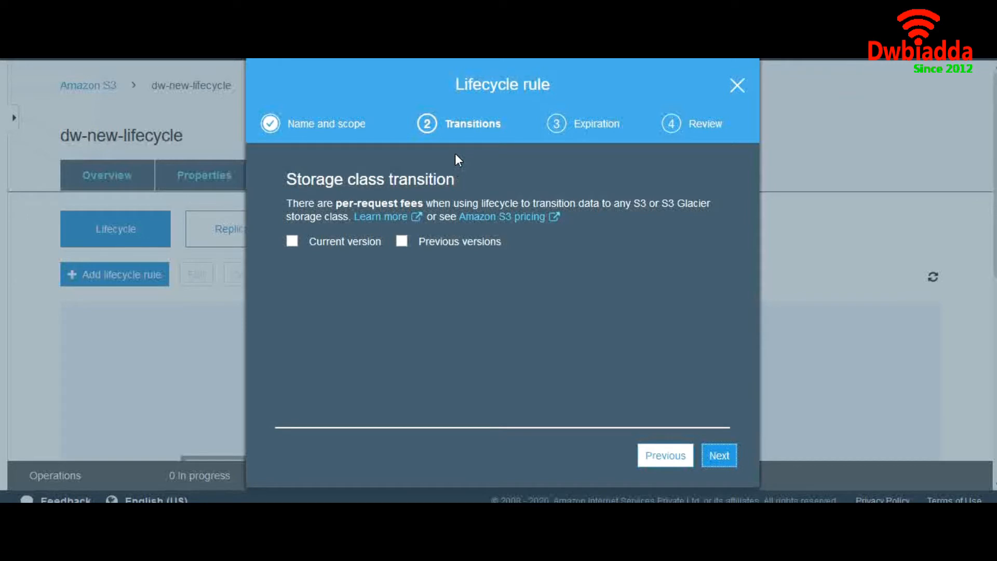
# Enable transitions for current and previous versions, and add a Standard-IA transition after 30 days for current versions.
pyautogui.moveTo(506, 123); pyautogui.dragTo(450, 124)
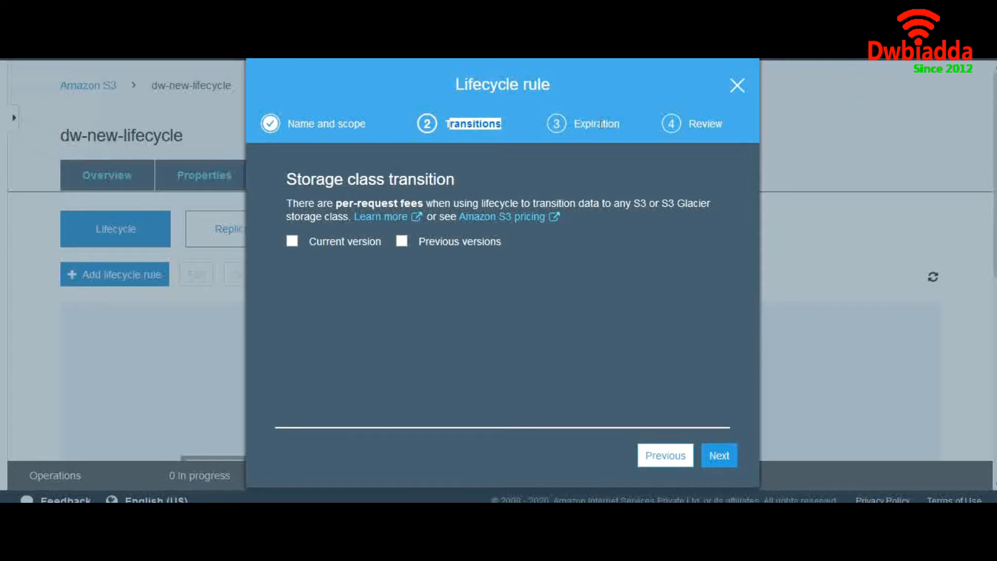
pyautogui.click(293, 242)
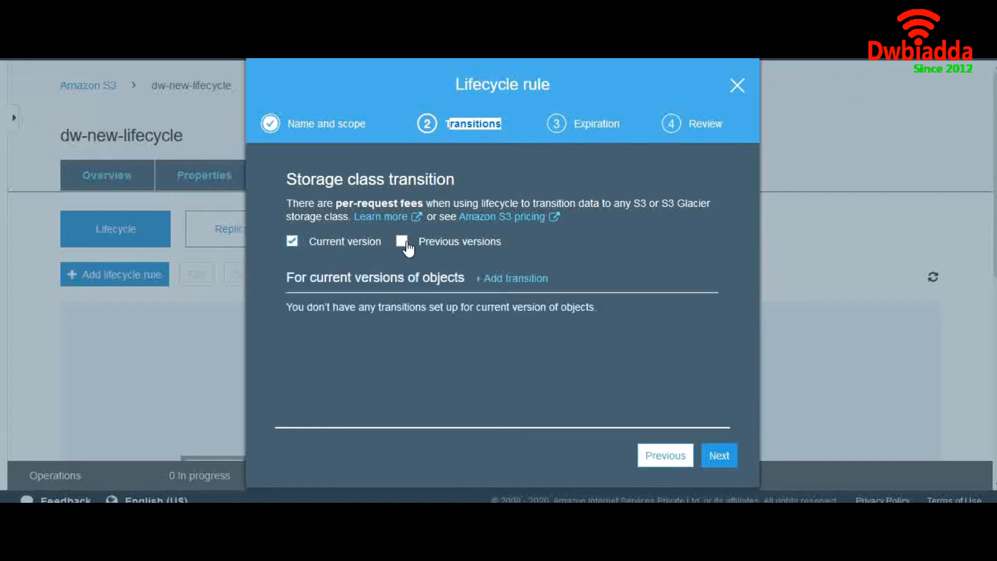
pyautogui.click(402, 241)
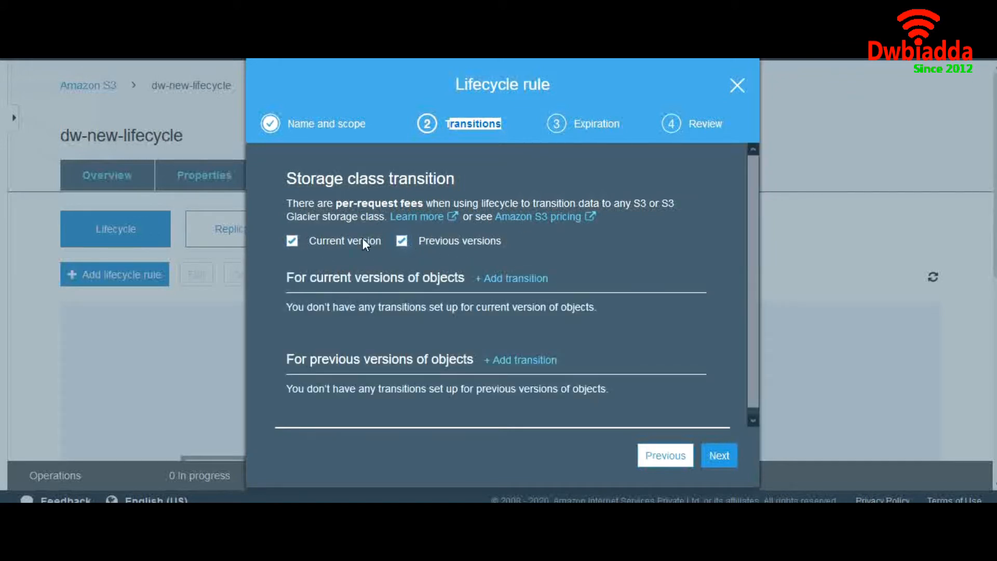
pyautogui.click(517, 285)
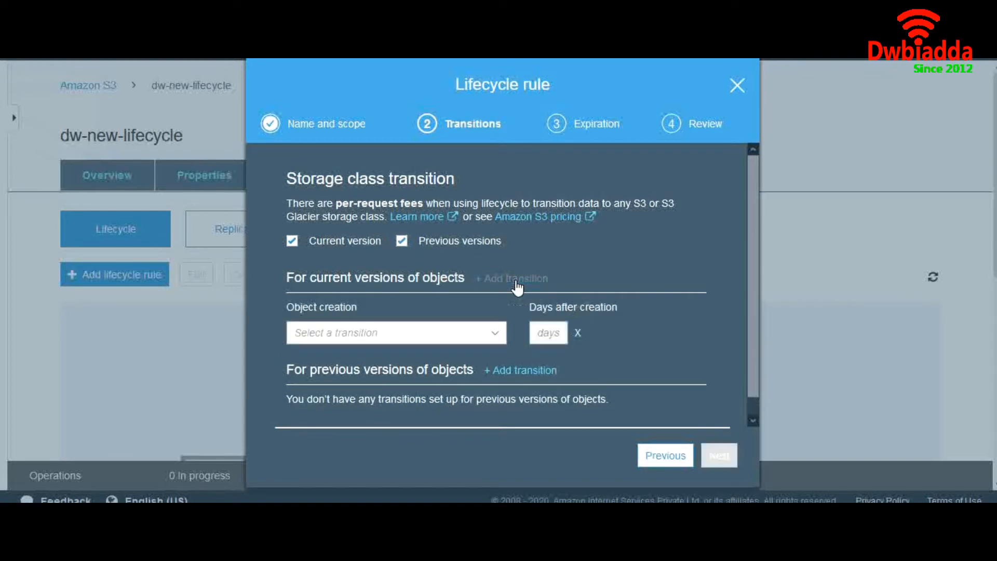
pyautogui.click(454, 338)
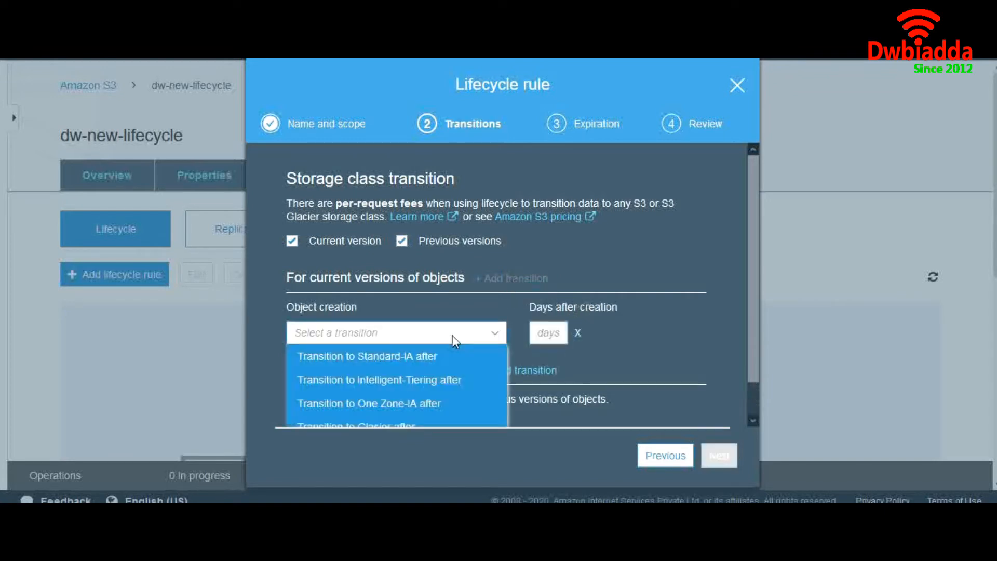
pyautogui.click(437, 357)
pyautogui.scroll(-1, 546, 337)
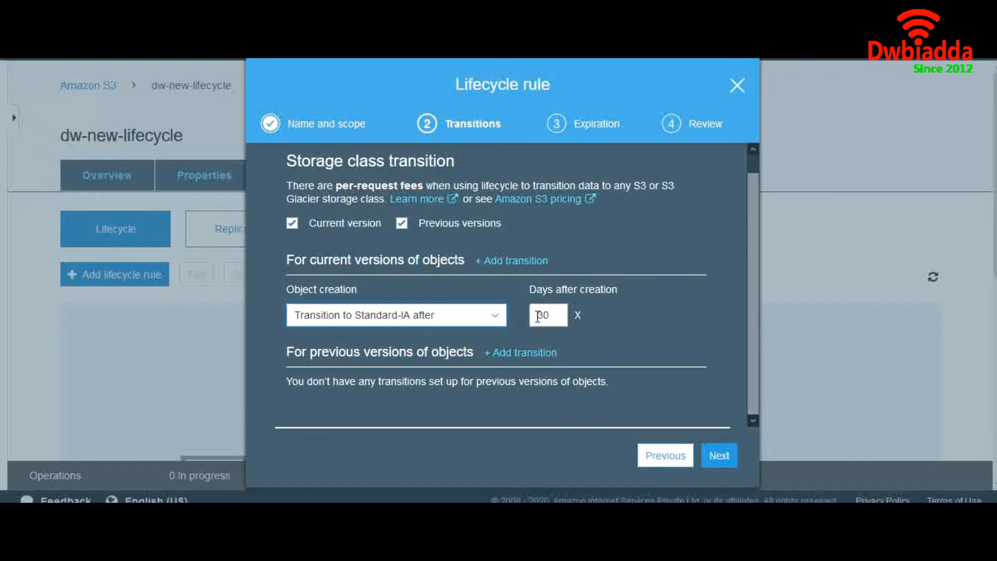
# Add a Glacier transition after 60 days for current versions and acknowledge the one-time request cost increase.
pyautogui.click(509, 263)
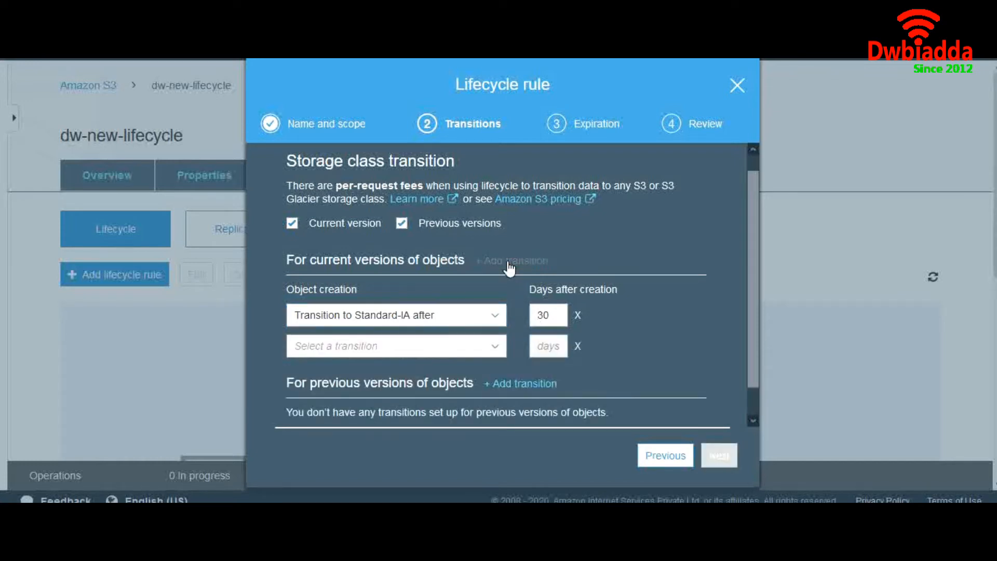
pyautogui.scroll(-1, 462, 314)
pyautogui.click(457, 315)
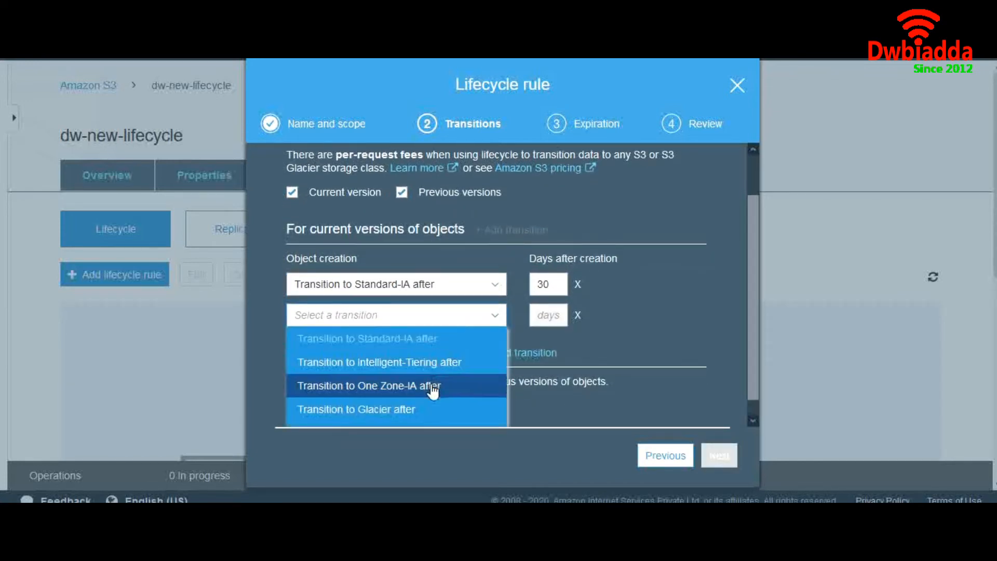
pyautogui.click(422, 413)
pyautogui.click(540, 317)
pyautogui.write('60')
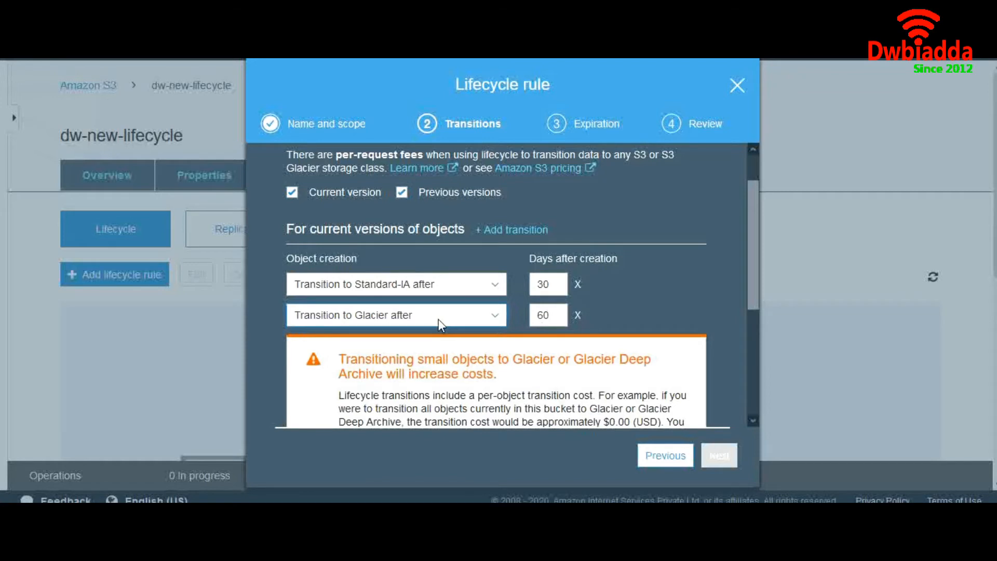
pyautogui.scroll(-3, 438, 319)
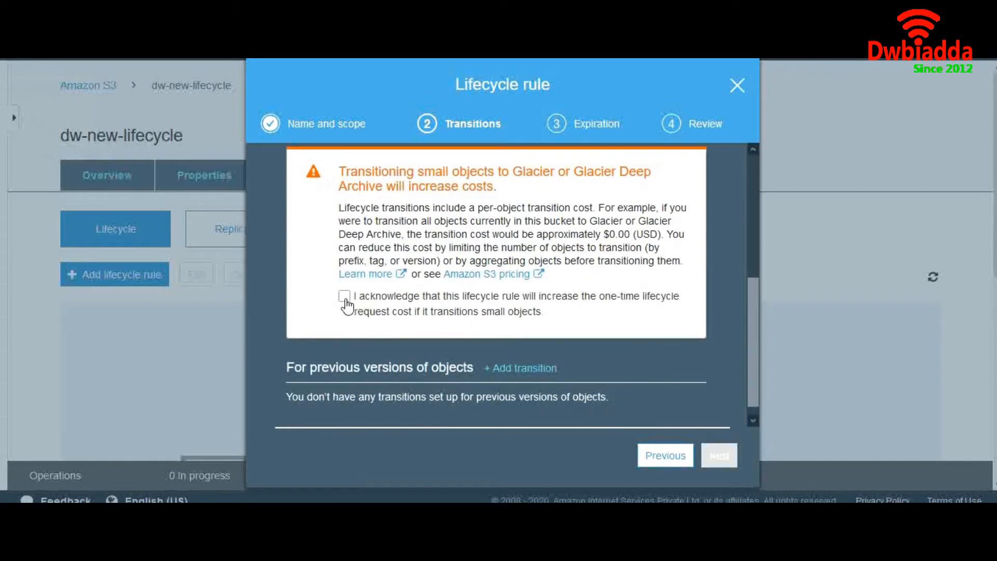
pyautogui.click(345, 296)
# Add a transition to Standard-IA 30 days after objects become noncurrent for previous versions.
pyautogui.scroll(2, 363, 238)
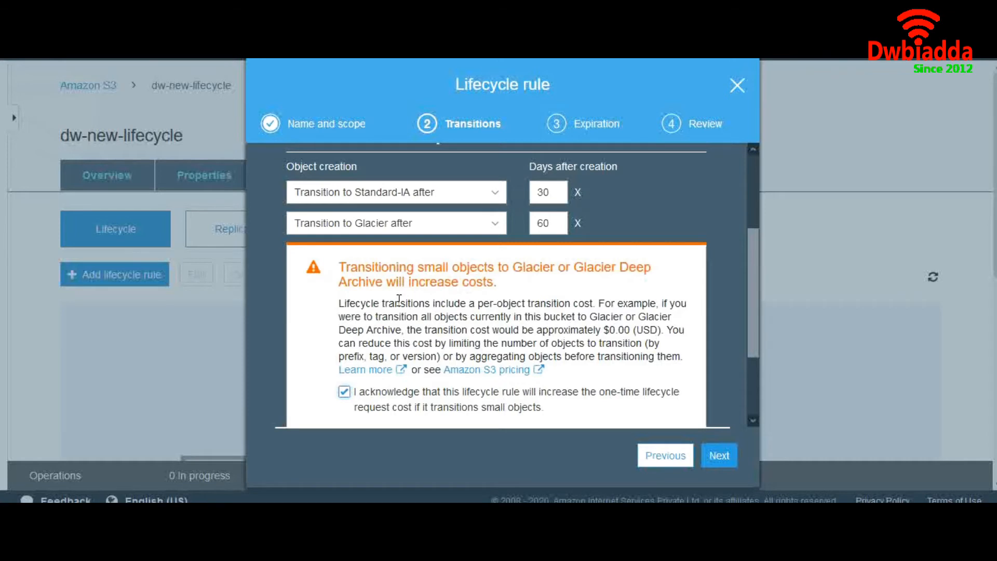
pyautogui.scroll(-2, 399, 300)
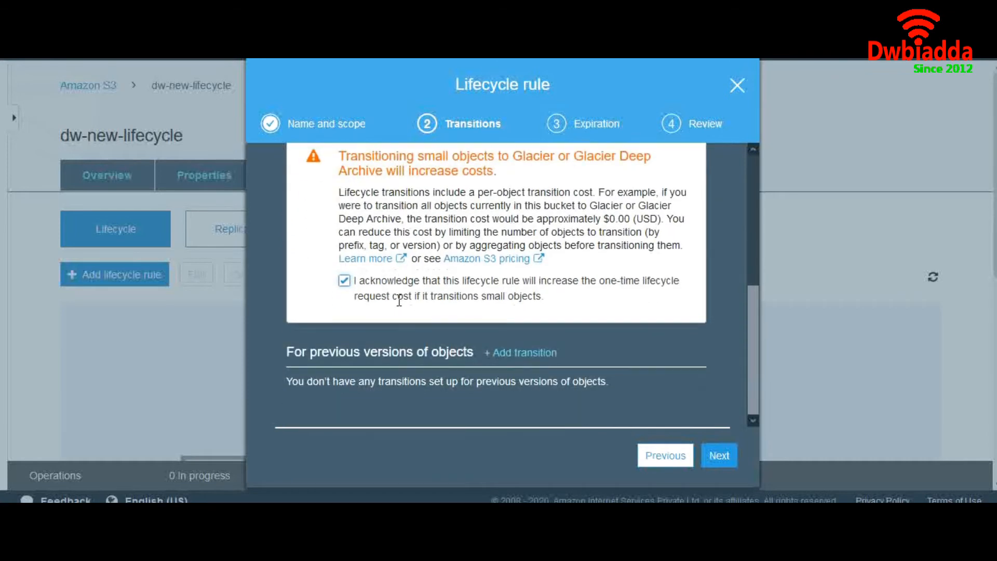
pyautogui.click(521, 357)
pyautogui.scroll(-1, 491, 357)
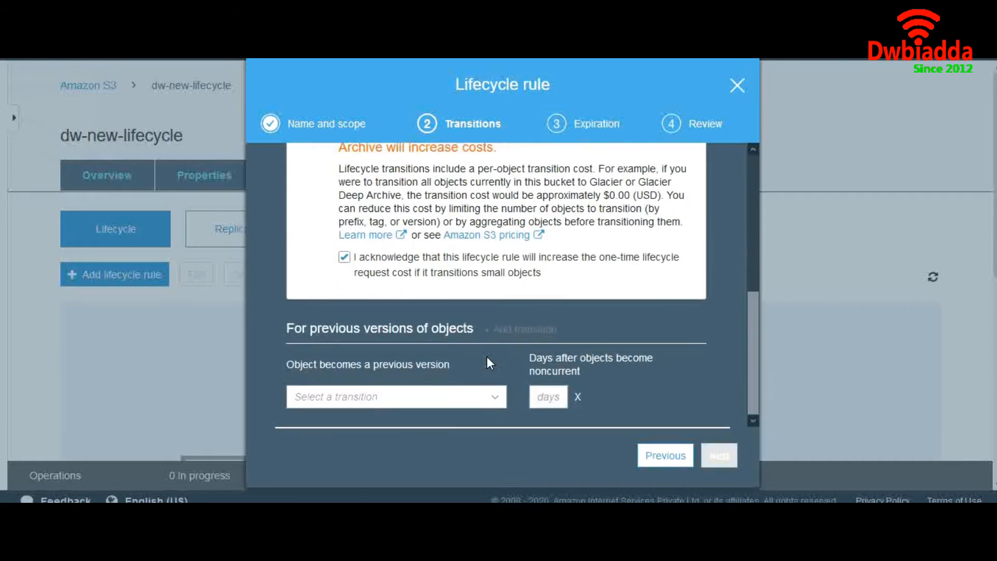
pyautogui.click(459, 398)
pyautogui.scroll(-1, 438, 418)
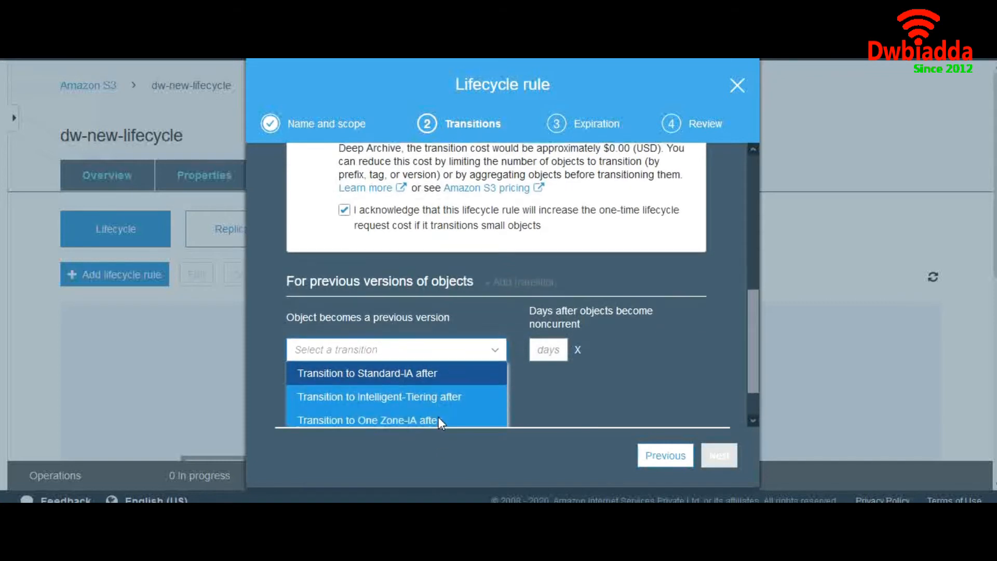
pyautogui.click(430, 366)
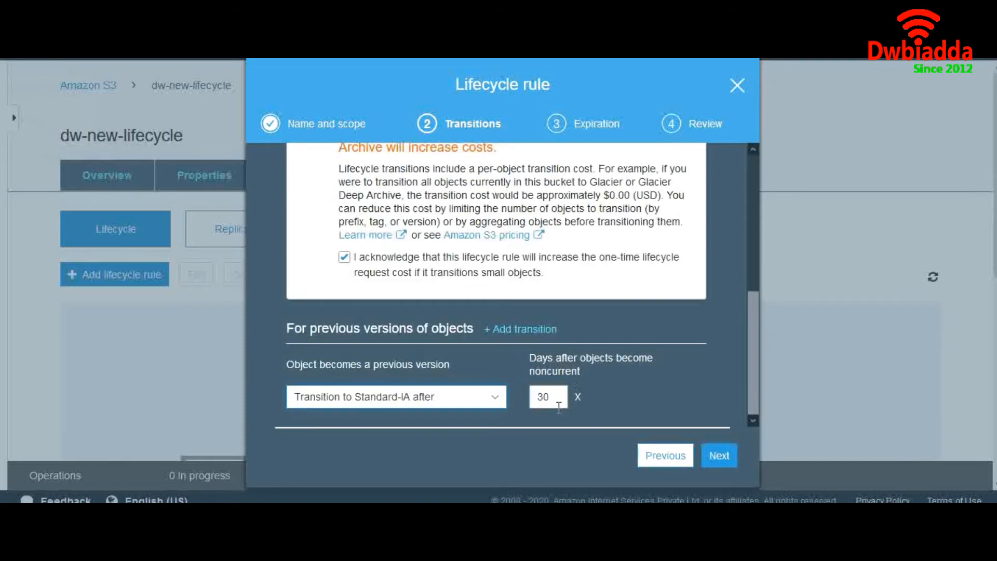
# Add a second transition for previous versions to Glacier Deep Archive 60 days after objects become noncurrent.
pyautogui.scroll(-3, 559, 406)
pyautogui.click(524, 331)
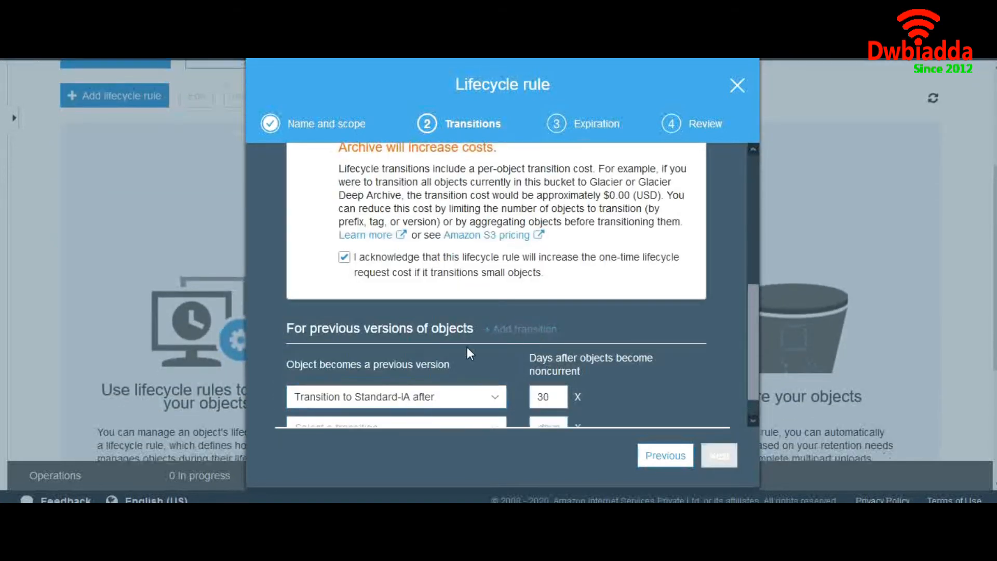
pyautogui.scroll(-1, 467, 353)
pyautogui.click(455, 397)
pyautogui.scroll(-2, 432, 413)
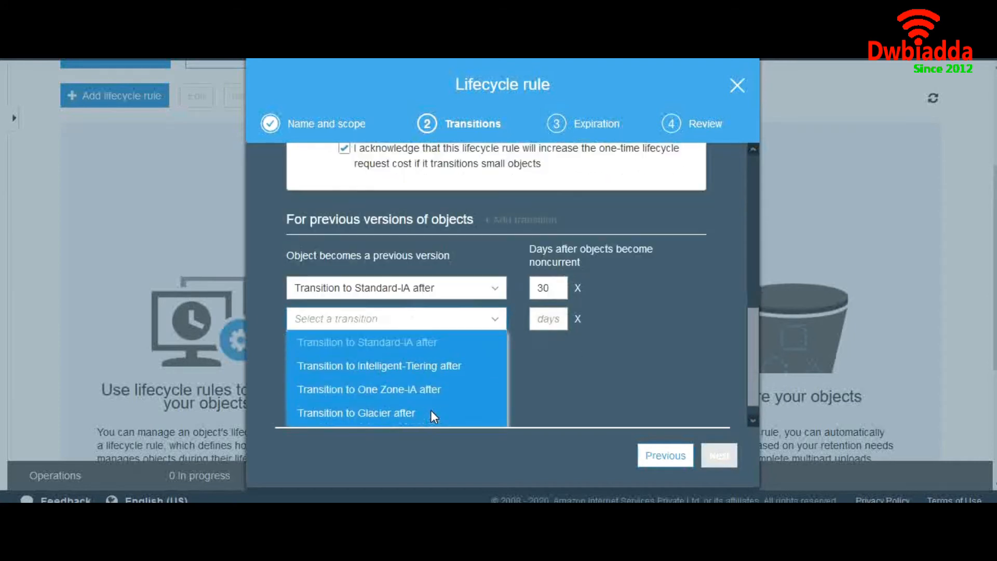
pyautogui.scroll(-1, 431, 415)
pyautogui.click(411, 414)
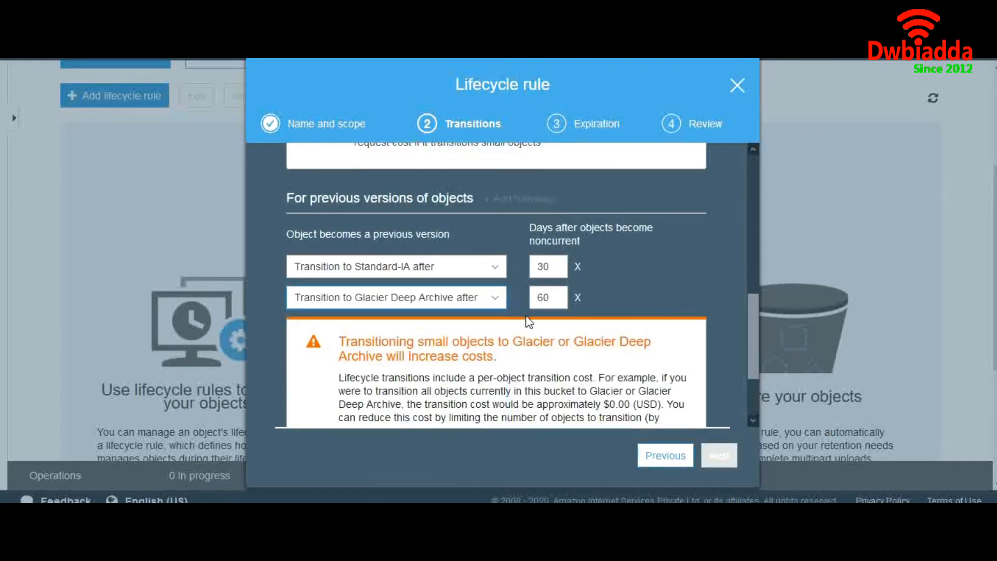
# Acknowledge the one-time lifecycle request cost increase for previous versions and continue to the expiration settings.
pyautogui.scroll(-2, 542, 329)
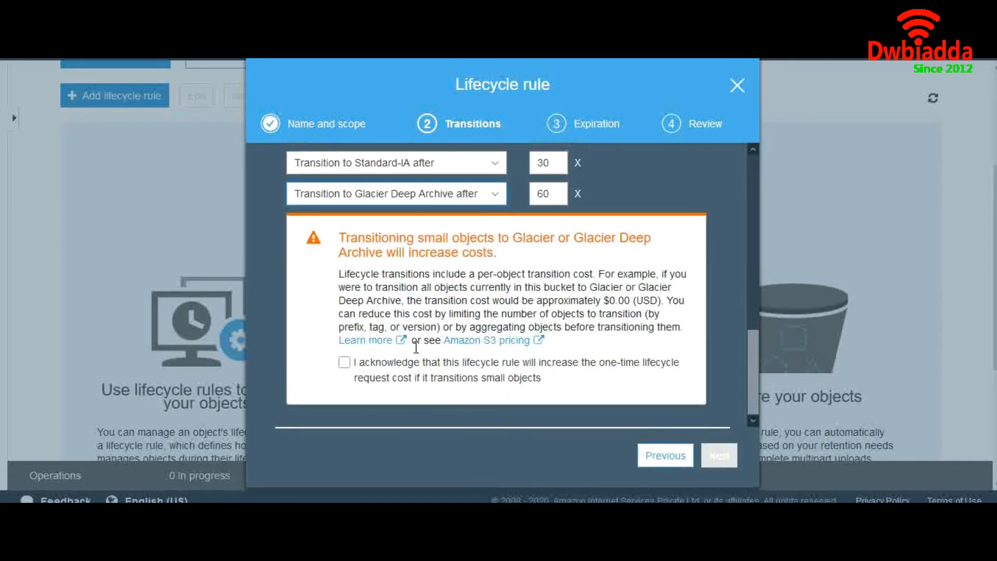
pyautogui.click(344, 364)
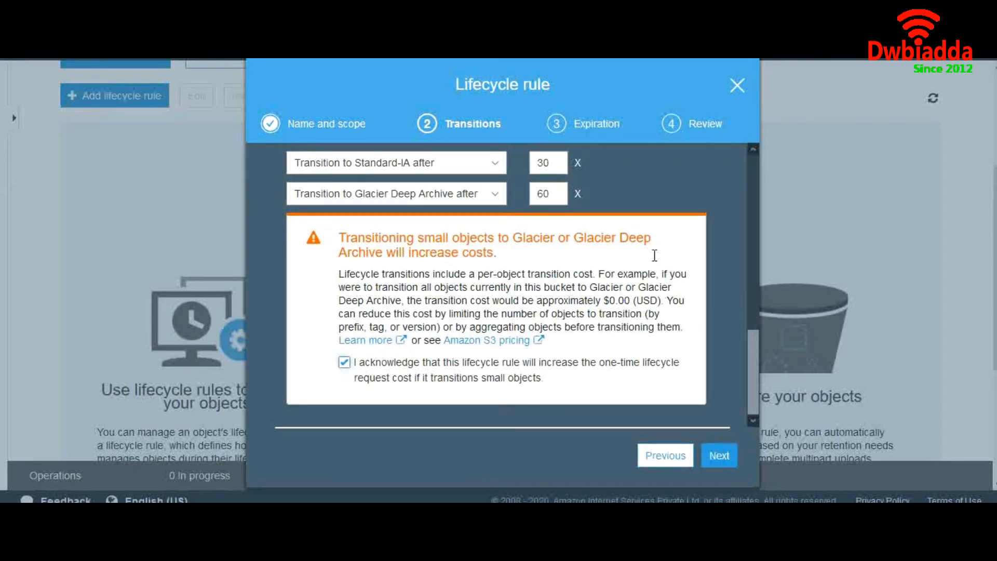
pyautogui.scroll(1, 655, 255)
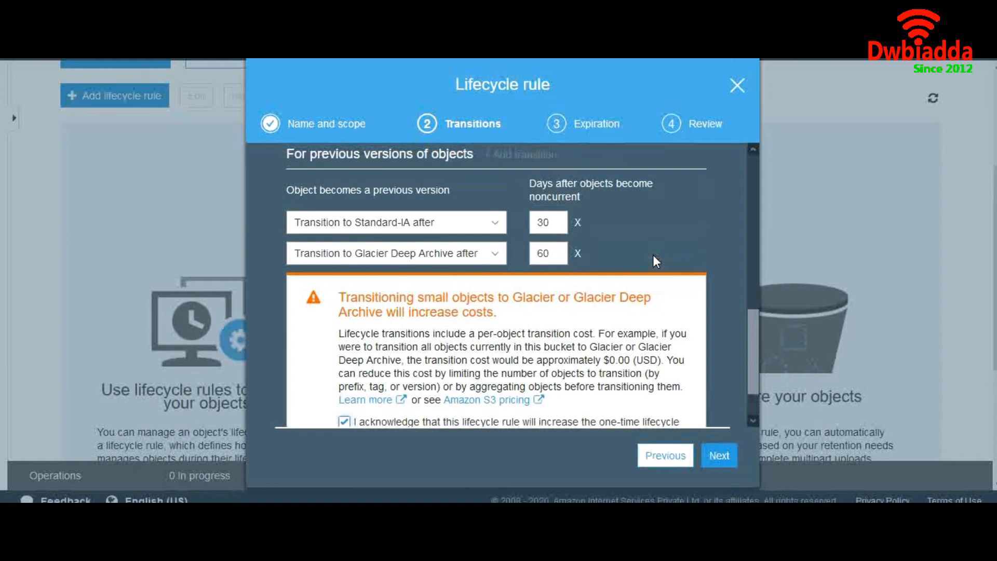
pyautogui.click(729, 452)
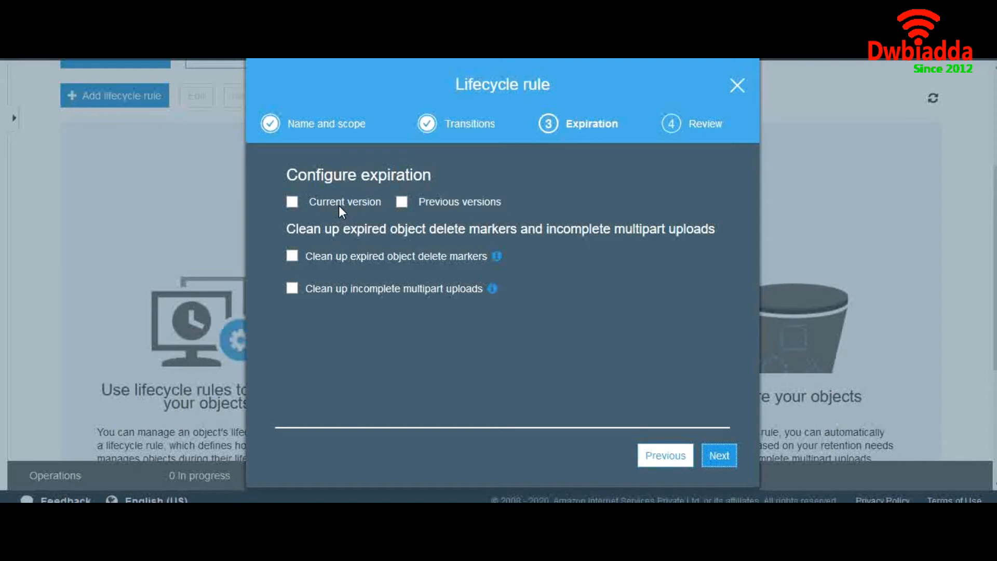
# Expire current versions 425 days after object creation and permanently delete previous versions after 500 days.
pyautogui.click(293, 206)
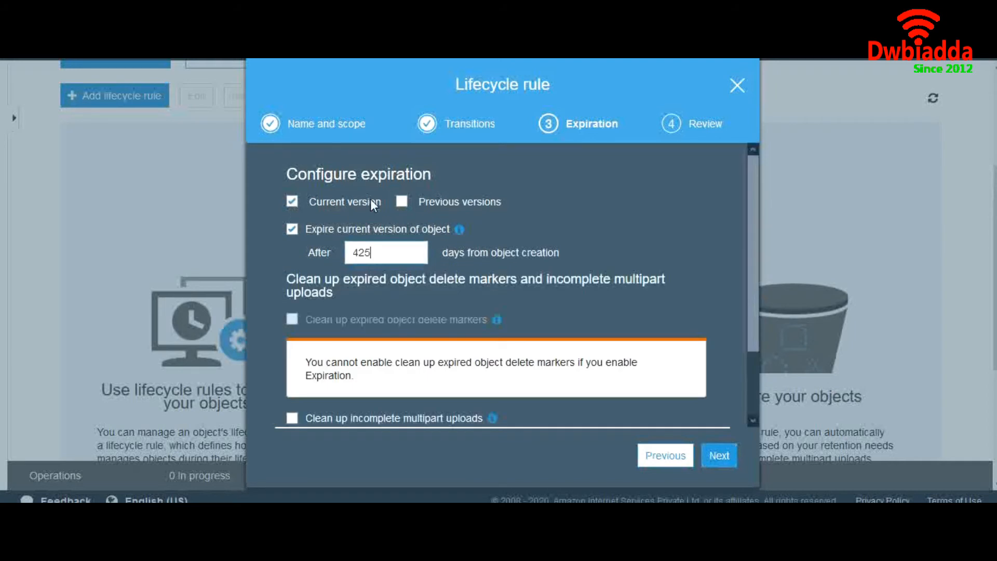
pyautogui.click(402, 202)
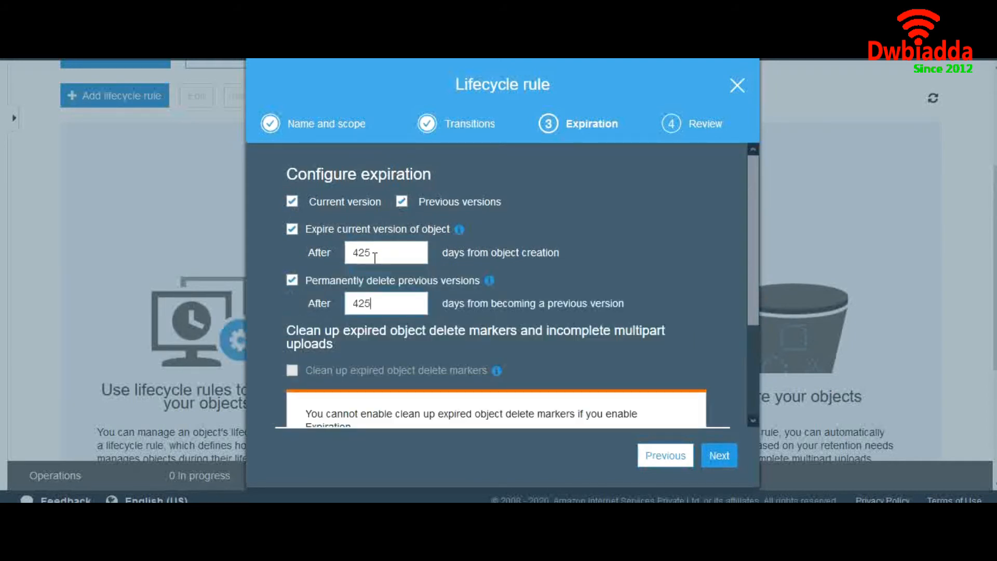
pyautogui.moveTo(371, 253); pyautogui.dragTo(351, 253)
pyautogui.click(376, 254)
pyautogui.doubleClick(349, 305)
pyautogui.write('500')
# Enable cleanup of incomplete multipart uploads 7 days after the start of upload and continue to the review.
pyautogui.scroll(-1, 350, 307)
pyautogui.scroll(-2, 350, 308)
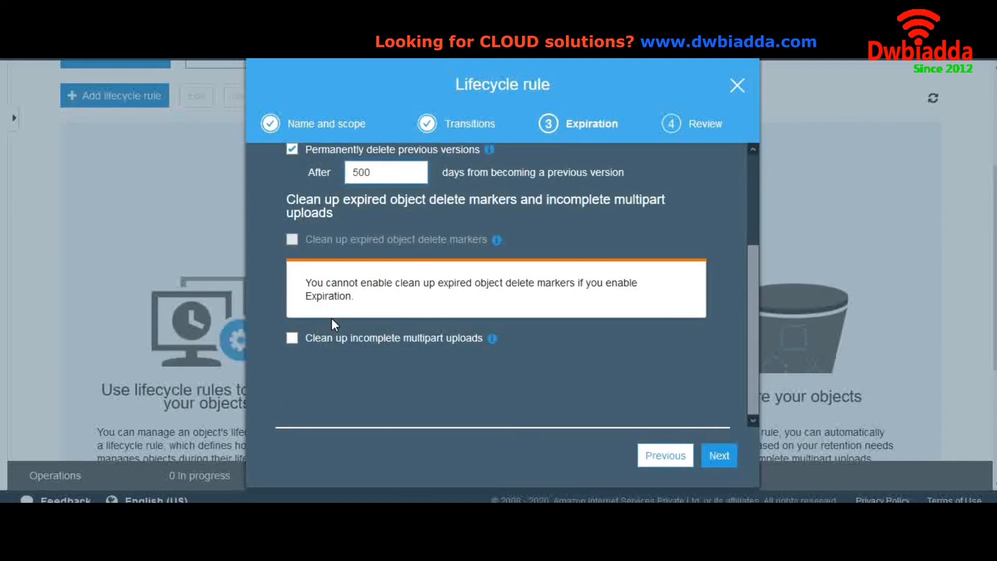
pyautogui.click(292, 340)
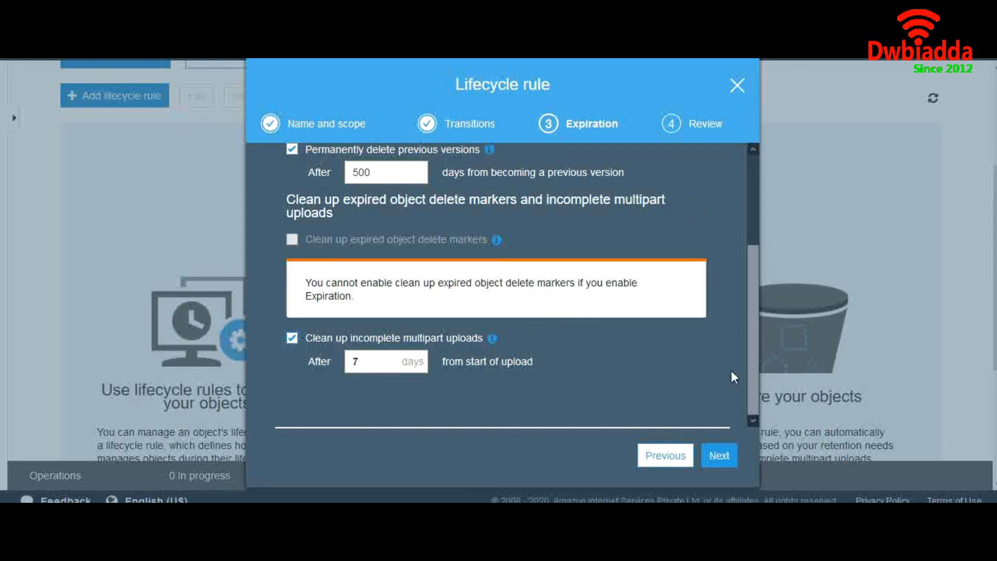
pyautogui.click(719, 455)
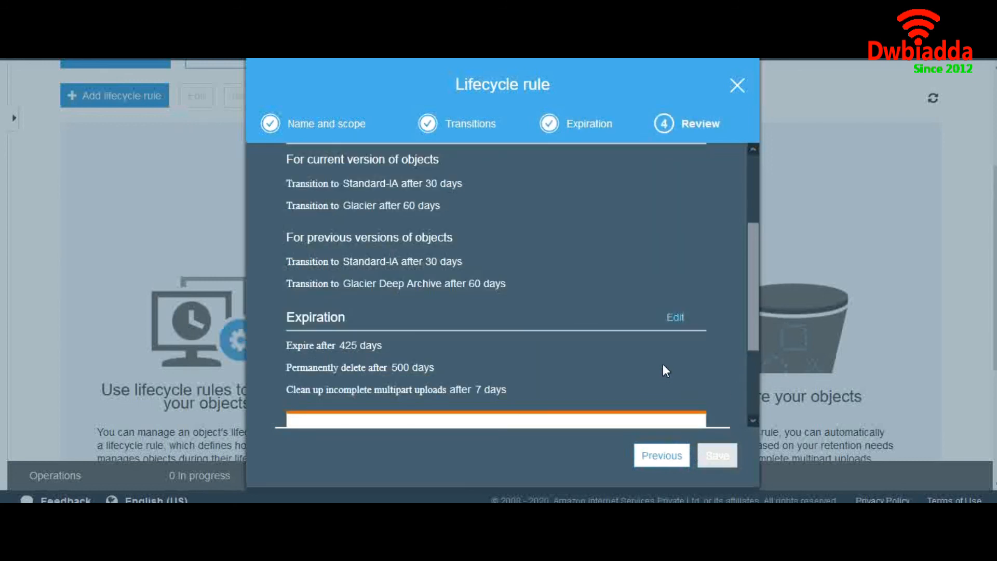
# Acknowledge that the lifecycle rule applies to all objects in the bucket and save the rule.
pyautogui.scroll(-3, 663, 371)
pyautogui.click(343, 378)
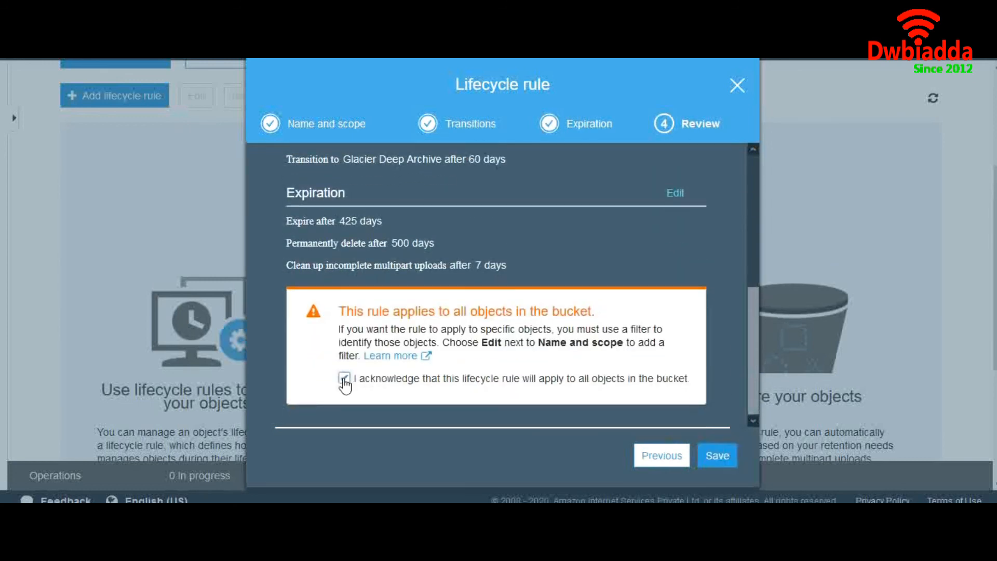
pyautogui.click(718, 456)
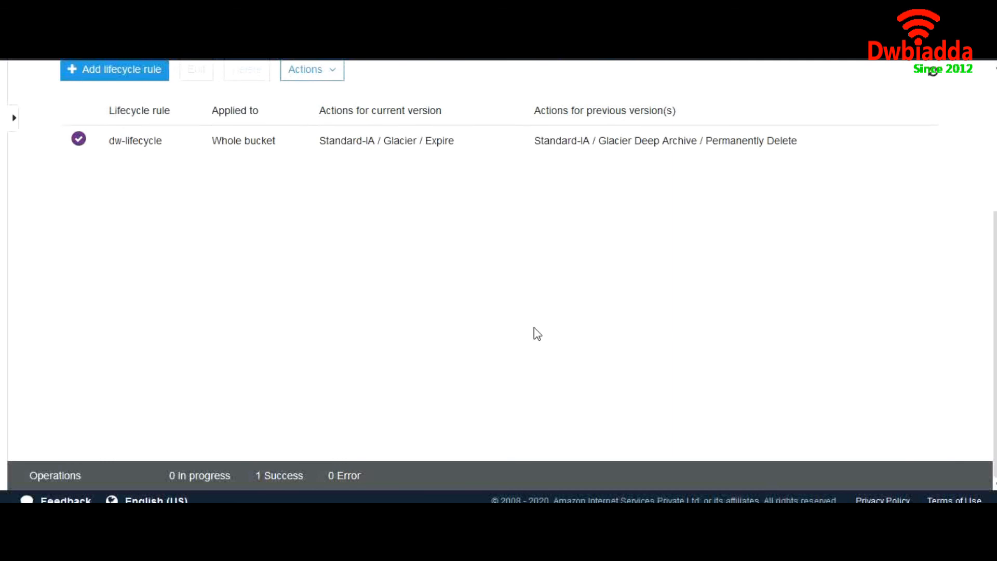
pyautogui.scroll(3, 537, 332)
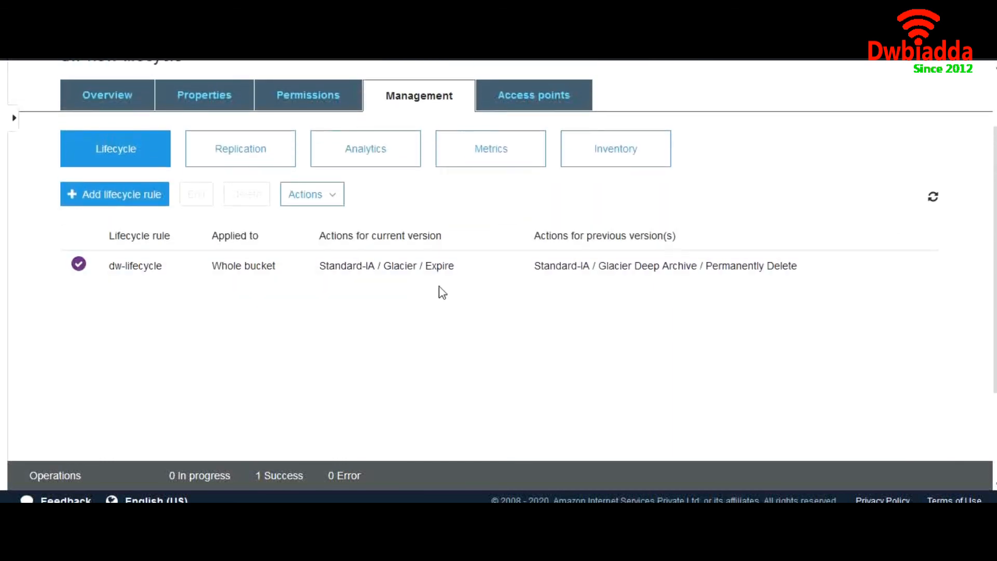
pyautogui.scroll(-3, 442, 290)
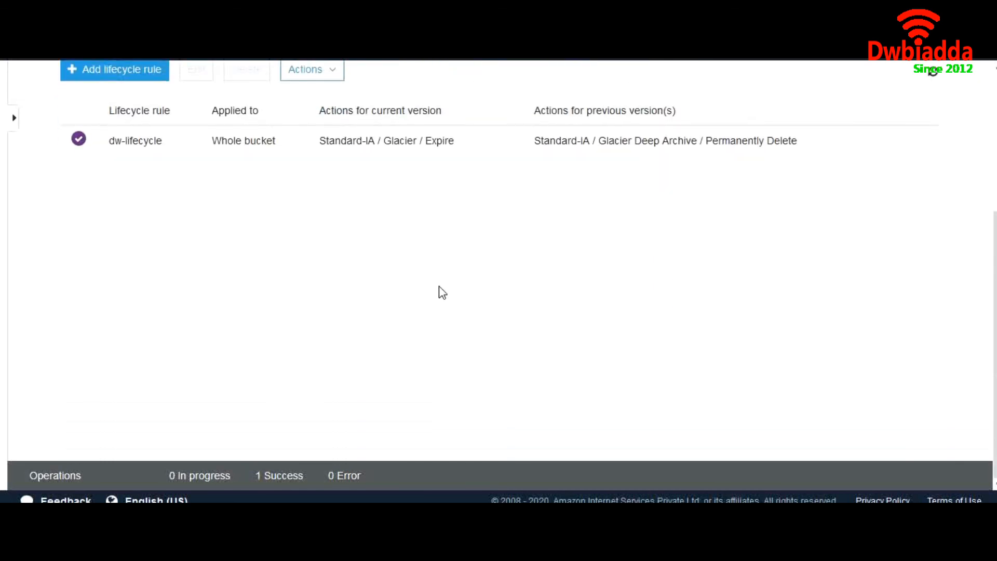